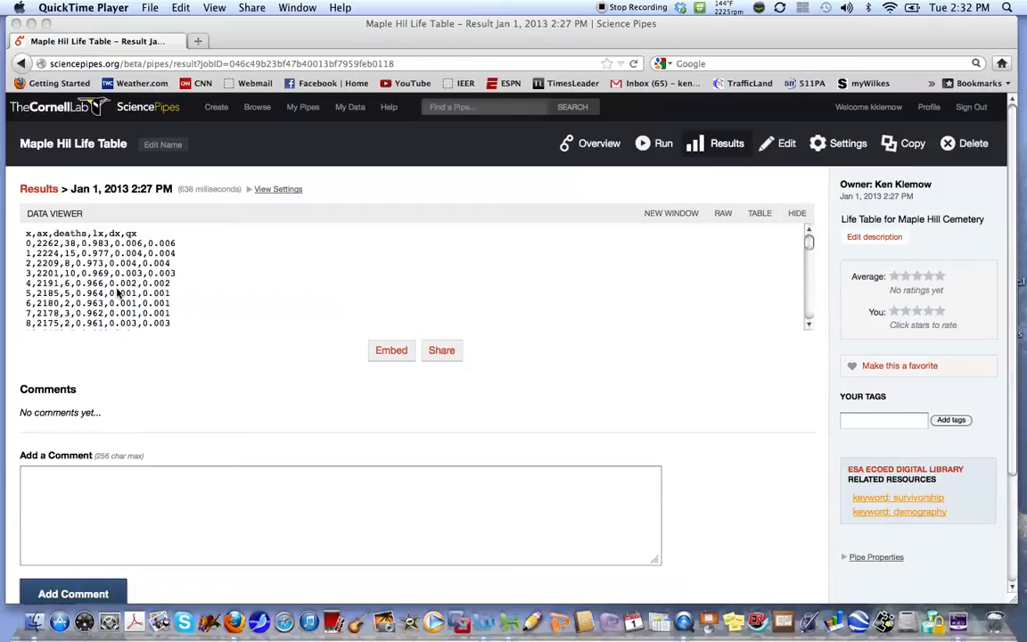
Switch from QuickTime Player to the Firefox window showing the Maple Hill results.
click(185, 281)
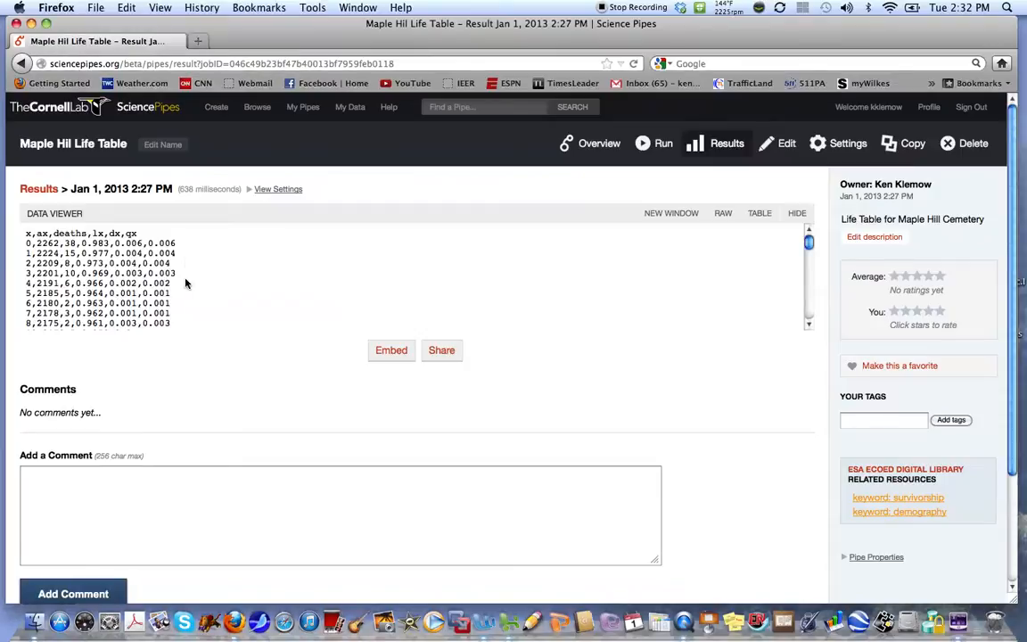
Create a pipe named Pittston Life Table, described as a Pittston Cemetery life table, using Cemetery Demography data.
click(211, 110)
text(Pi)
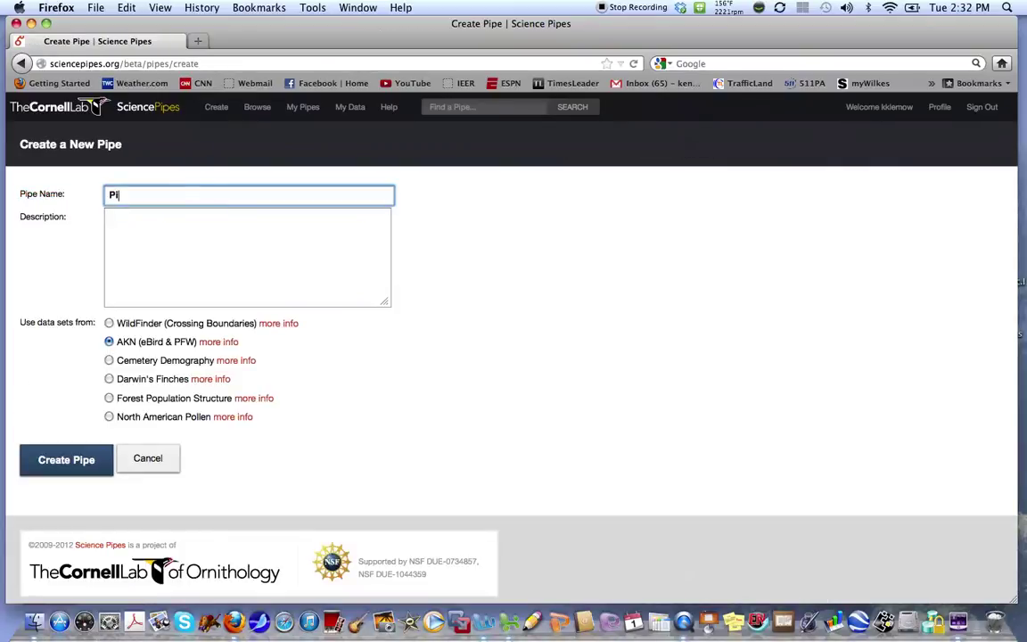
text(ttst)
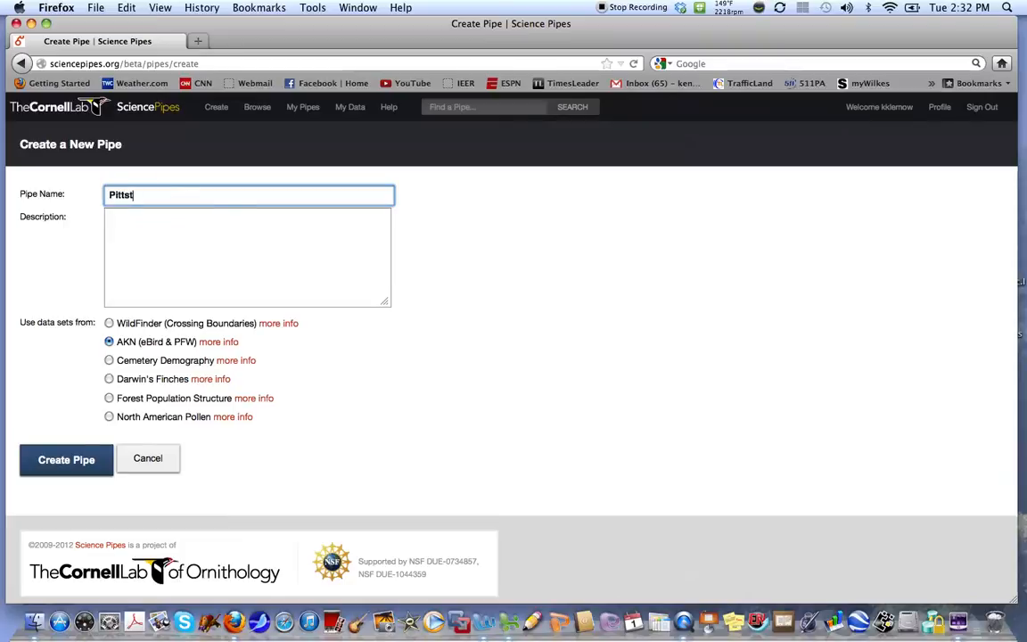
text(on Life)
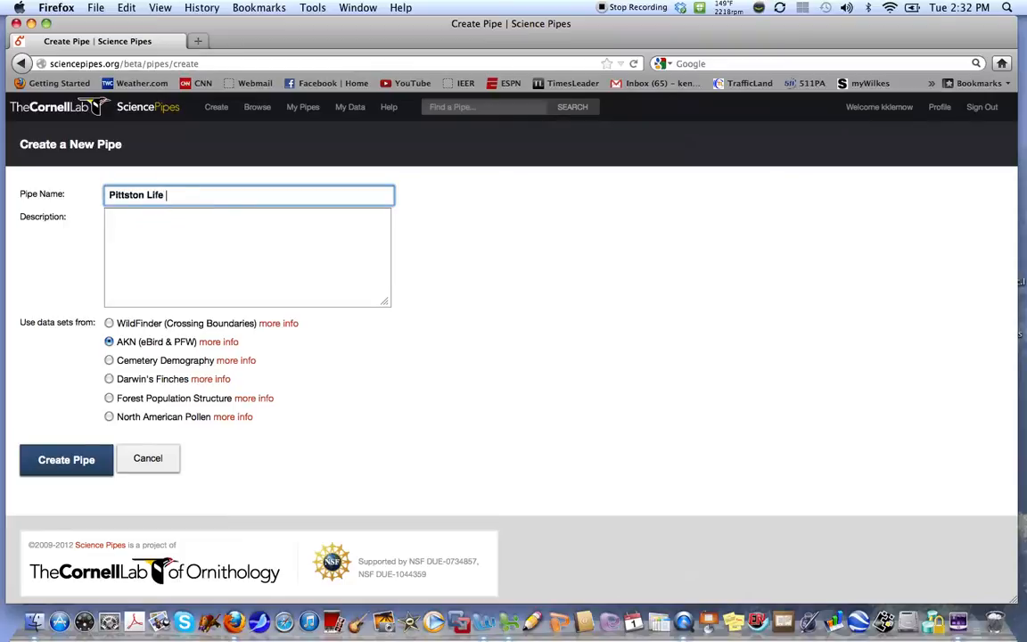
text(Ta)
click(193, 226)
text(A life table from the )
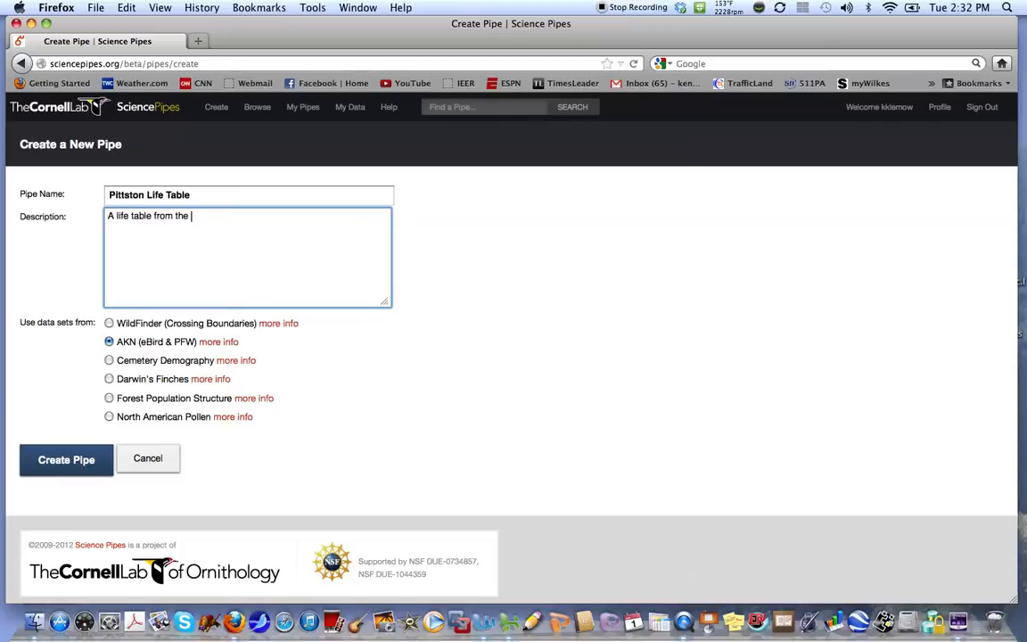
text(Pittst)
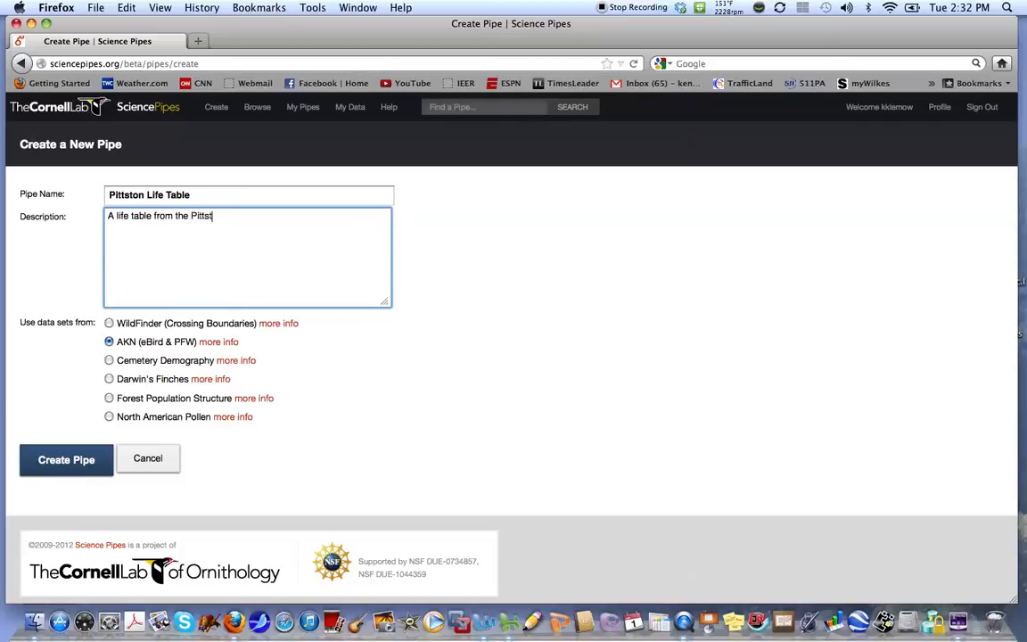
text(on Cemetery)
click(108, 360)
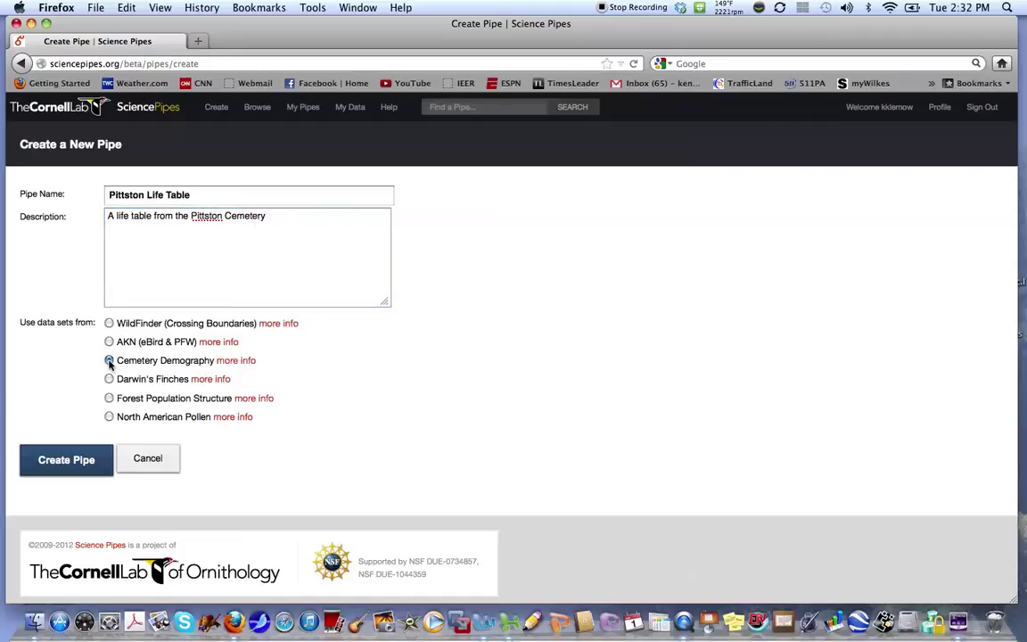
click(57, 463)
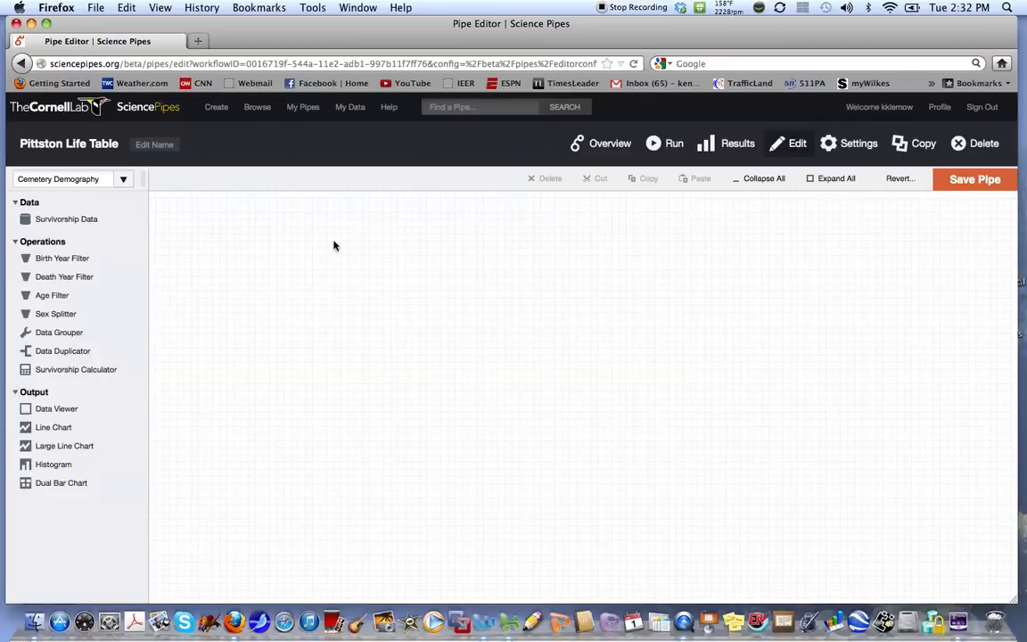
Add a Survivorship Data source to the canvas with its cemetery set to Pittston Cemetery.
drag(66, 218, 270, 254)
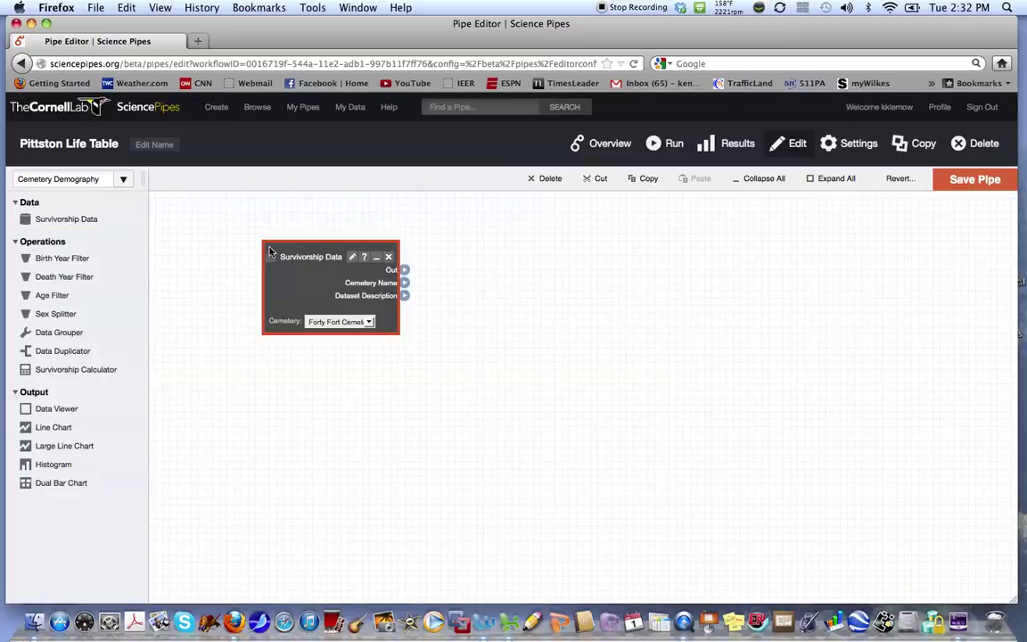
click(371, 322)
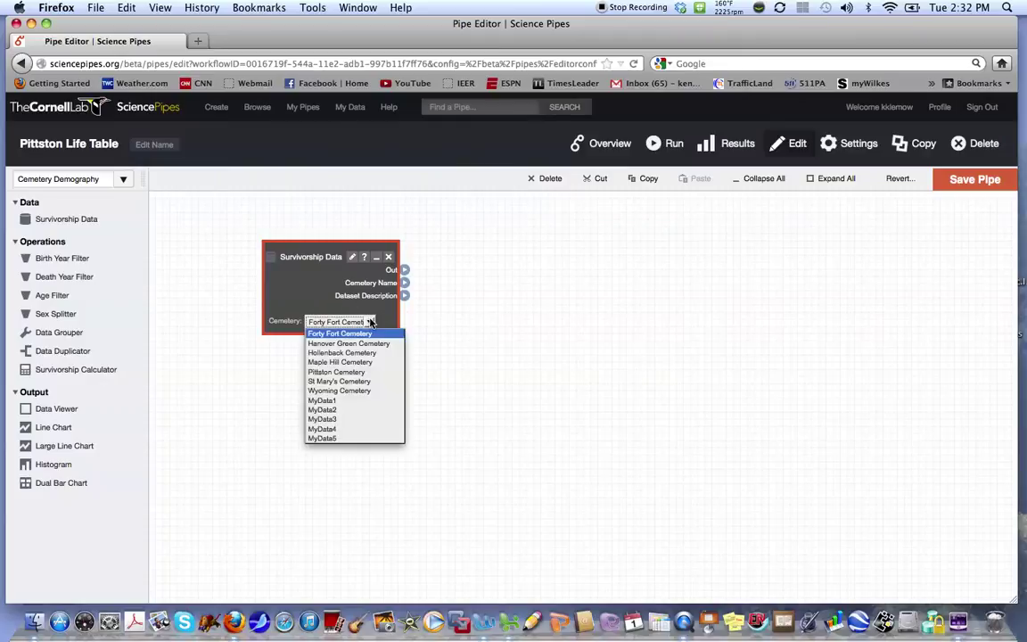
click(354, 378)
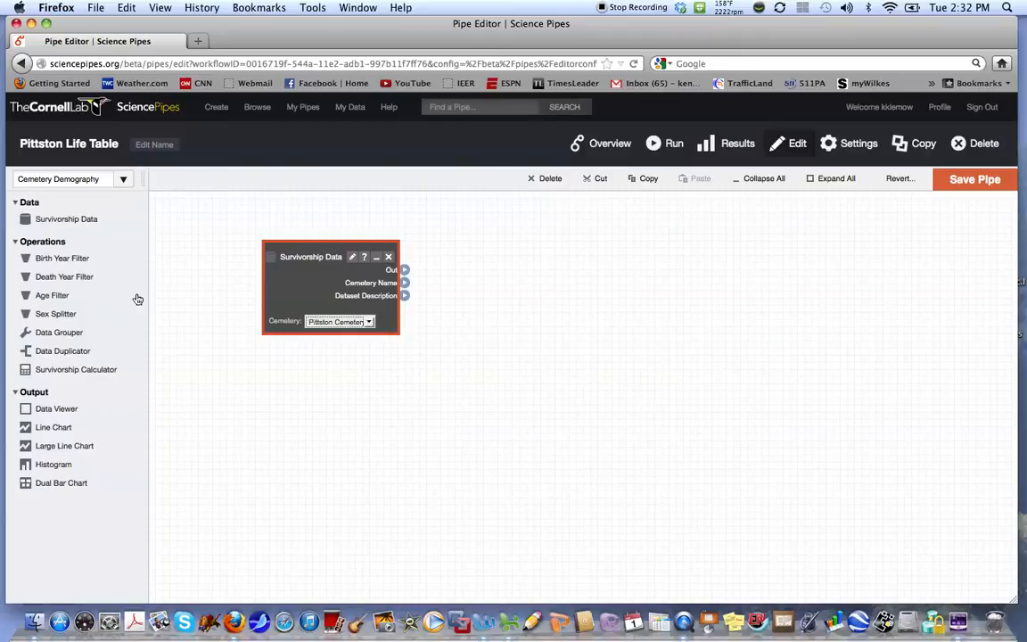
Add a Survivorship Calculator fed by the data's Out, and a Data Viewer fed by its Life Table.
mouse_move(76, 369)
mouse_down()
mouse_move(457, 323)
mouse_move(481, 246)
mouse_up()
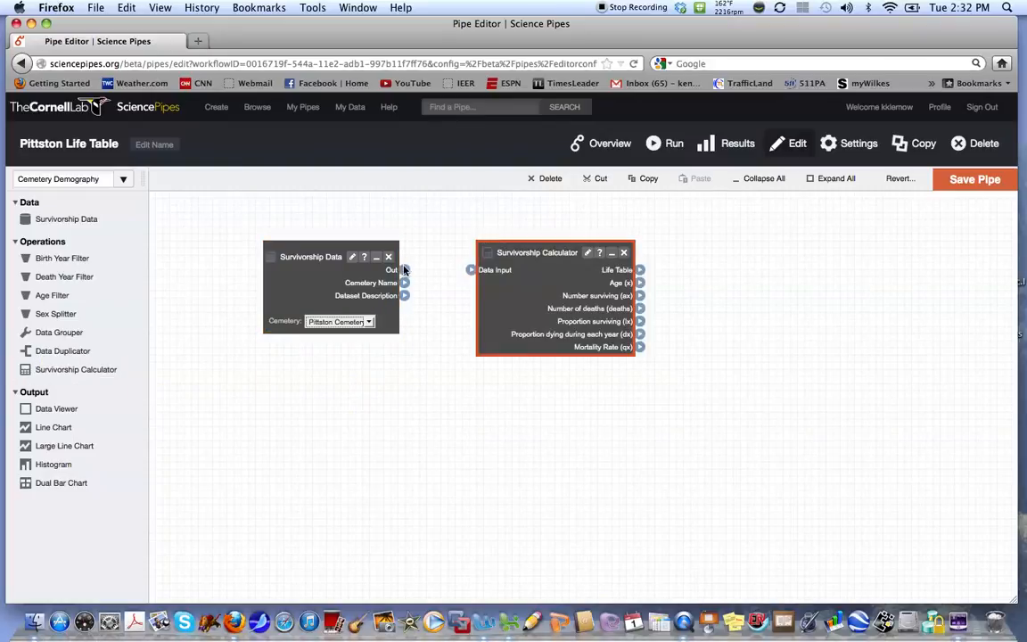
drag(404, 269, 475, 271)
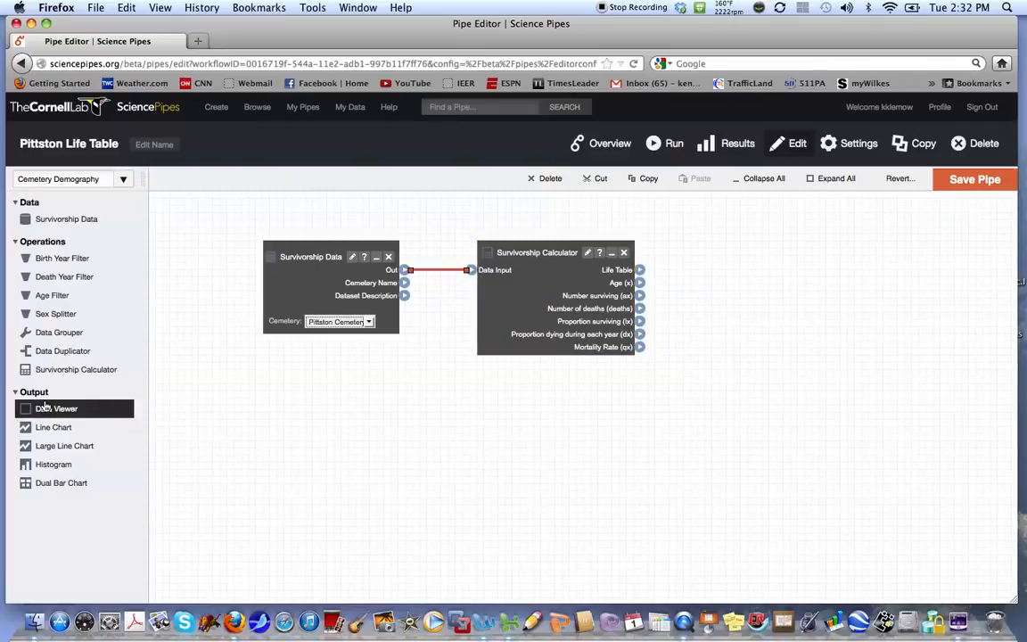
mouse_move(56, 409)
mouse_down()
mouse_move(597, 395)
mouse_move(718, 267)
mouse_up()
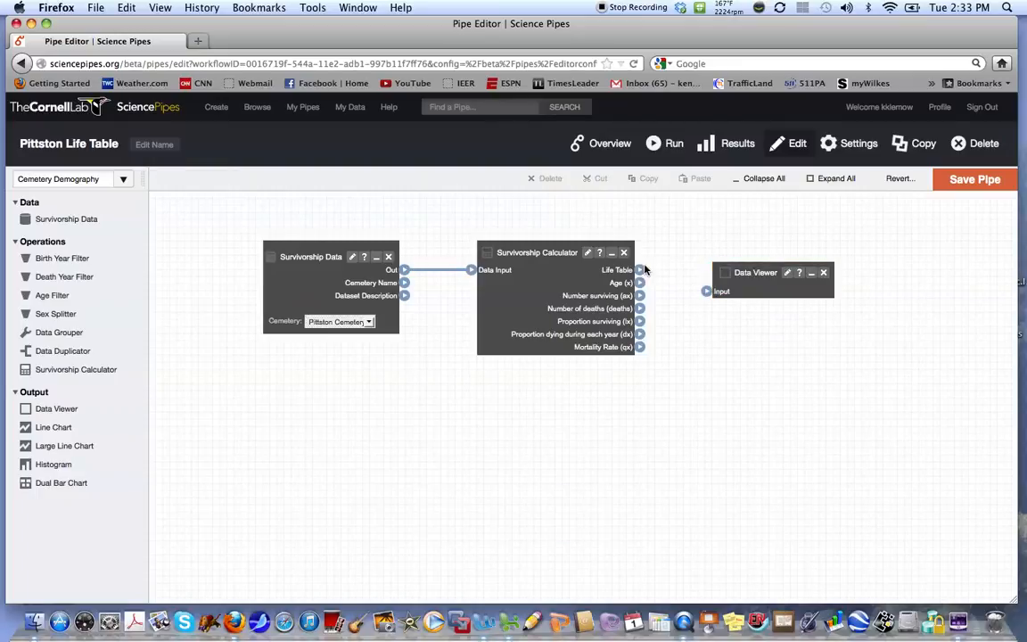
drag(640, 269, 706, 292)
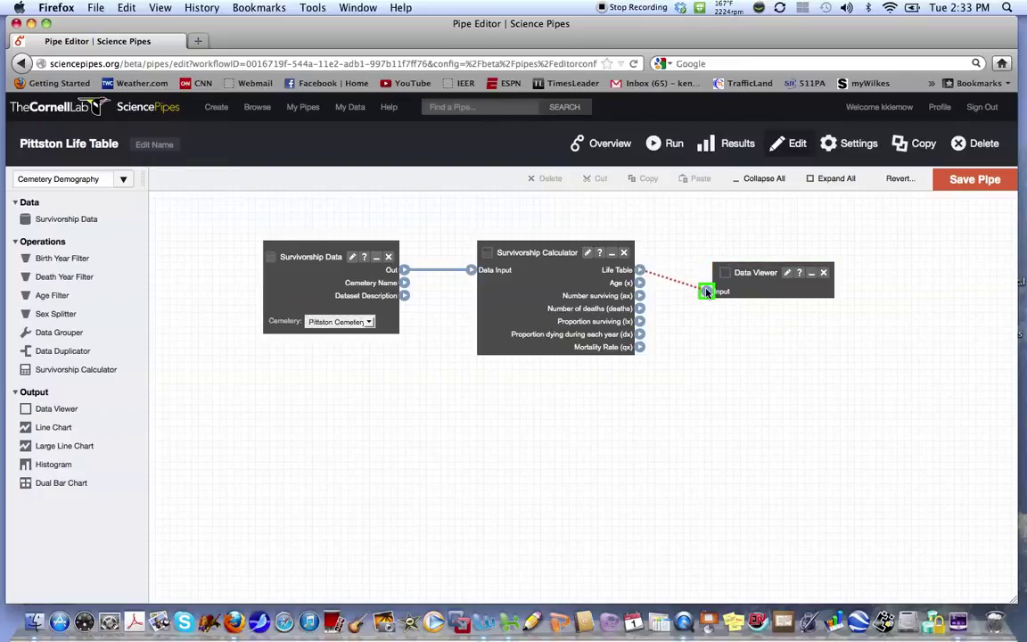
Save the Pittston Life Table pipe and run it from the Run page.
click(965, 181)
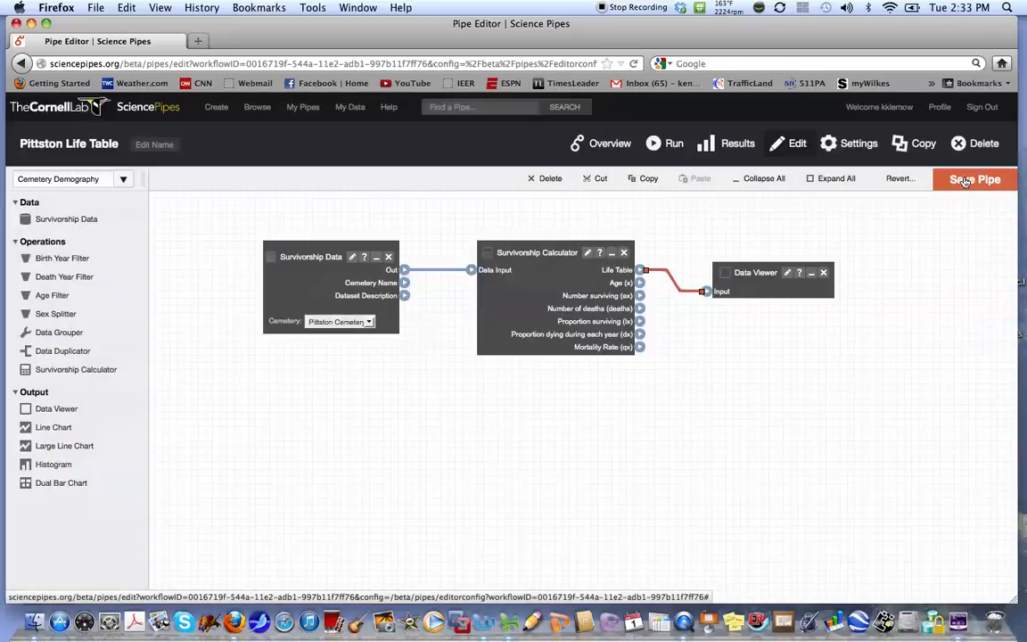
click(674, 144)
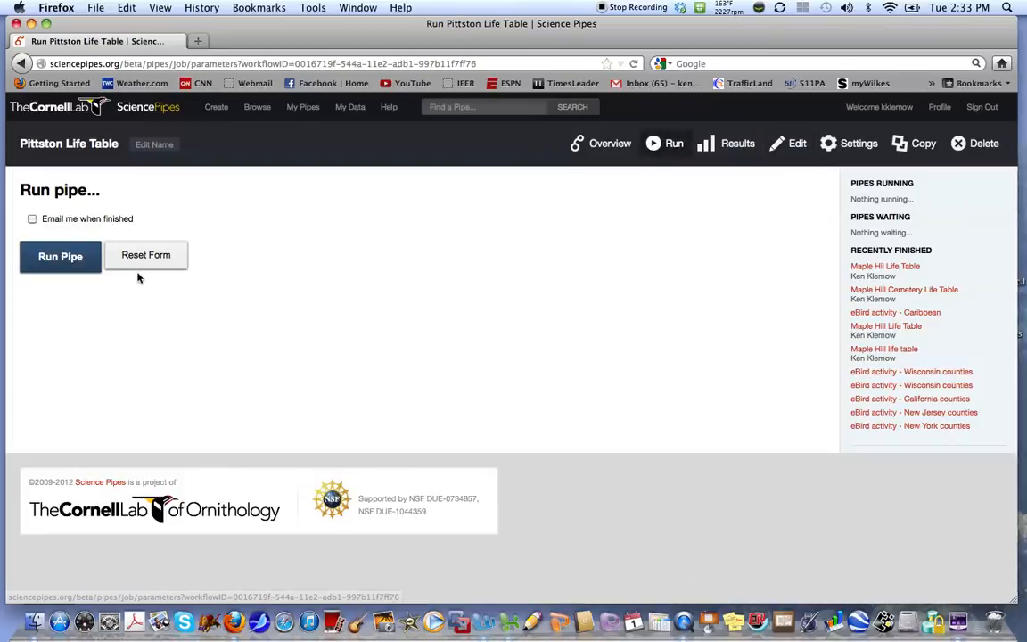
click(82, 258)
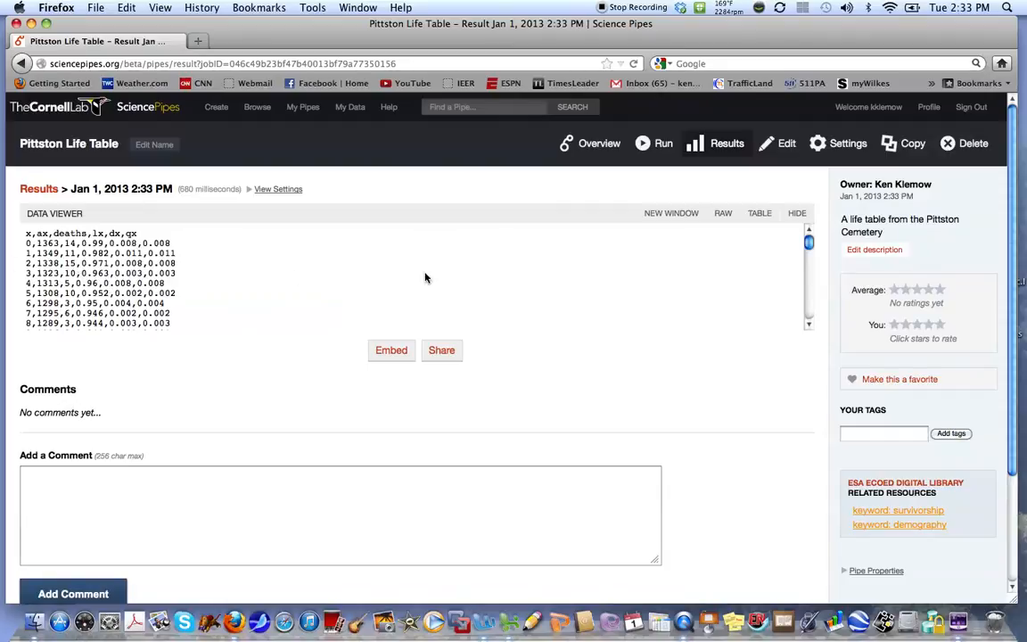
mouse_move(808, 243)
mouse_down()
mouse_move(809, 312)
mouse_move(808, 231)
mouse_up()
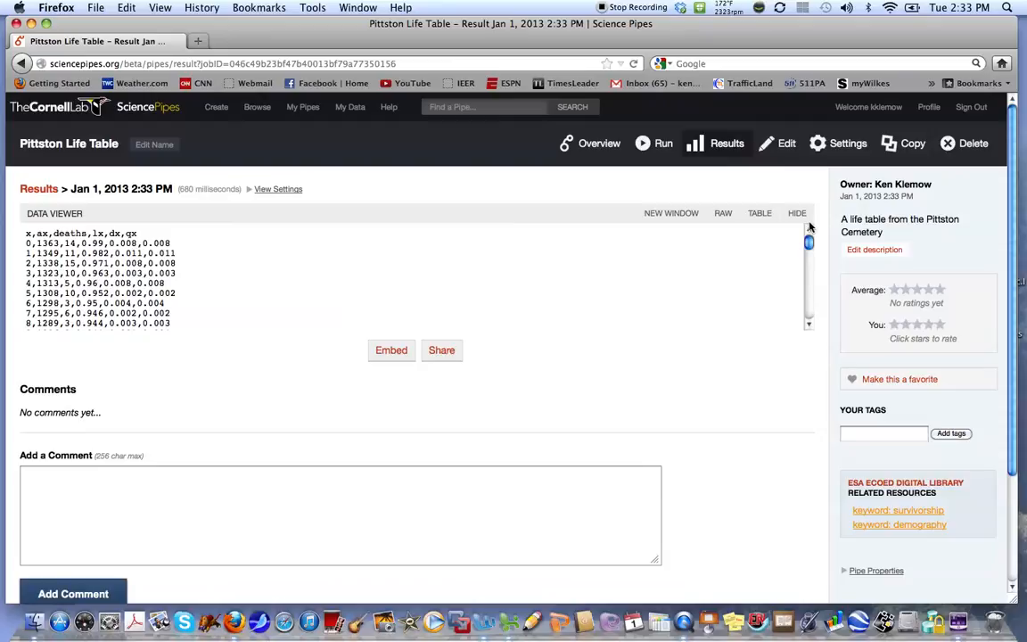